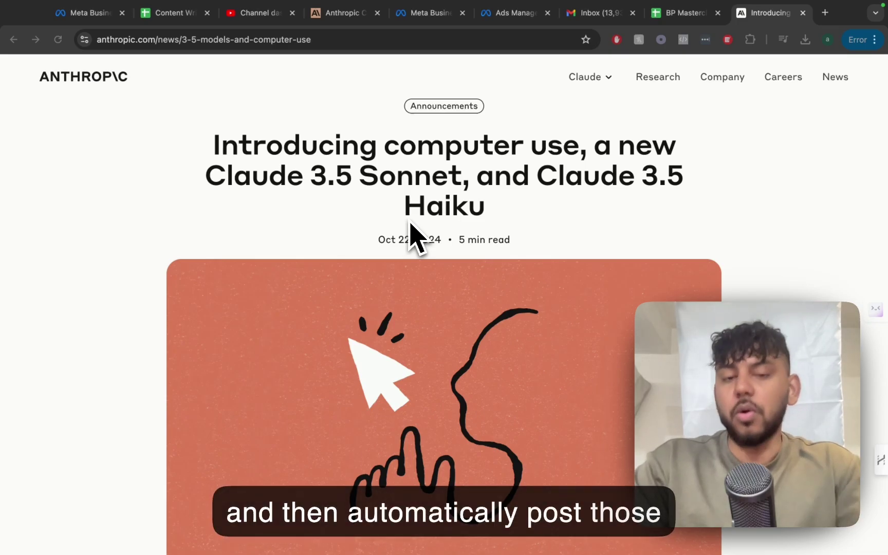
# - Scroll down the article to the embedded computer-use demo video and play it full screen
pyautogui.scroll(-3, 410, 223)
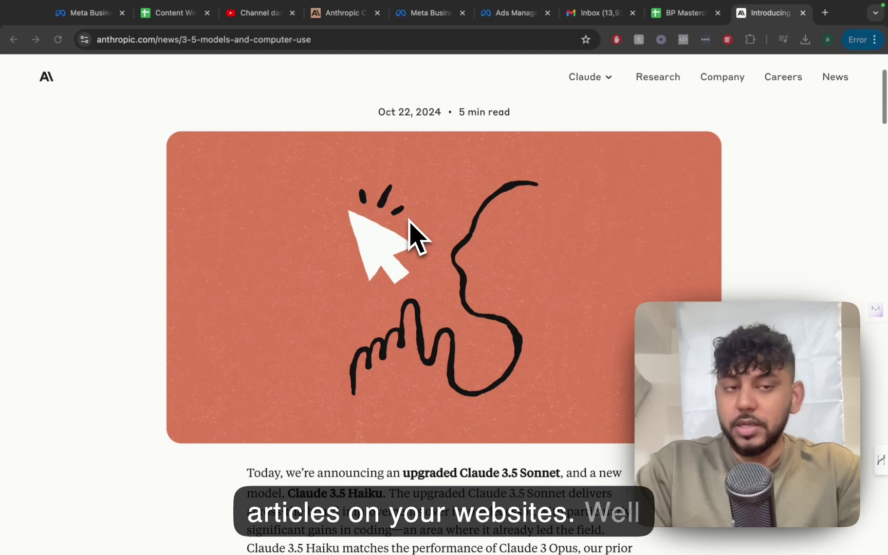
pyautogui.scroll(3, 418, 236)
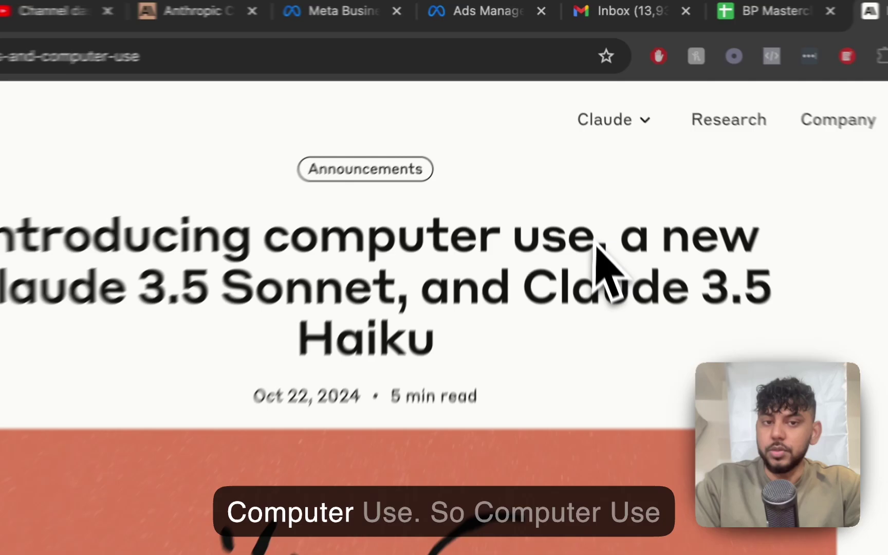
pyautogui.scroll(-6, 448, 257)
pyautogui.scroll(-15, 674, 426)
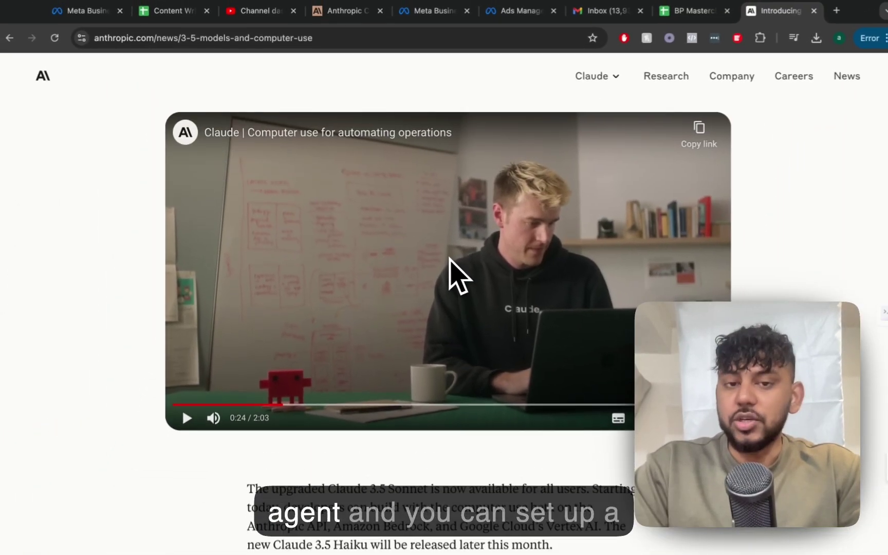
pyautogui.scroll(-1, 453, 273)
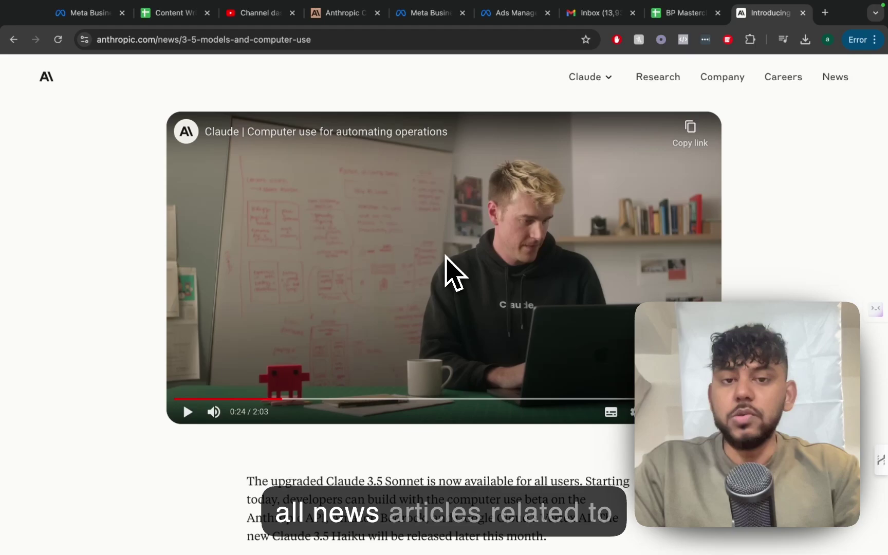
pyautogui.scroll(-3, 452, 272)
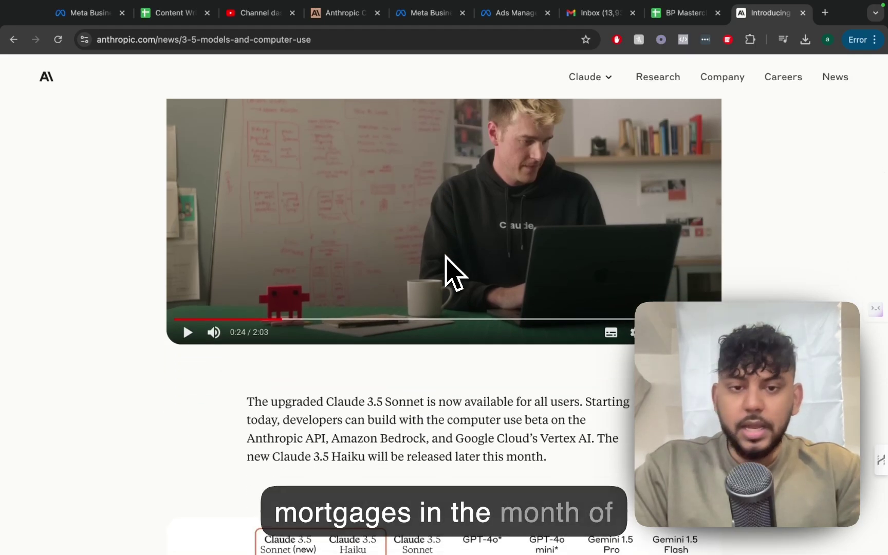
pyautogui.scroll(-3, 446, 255)
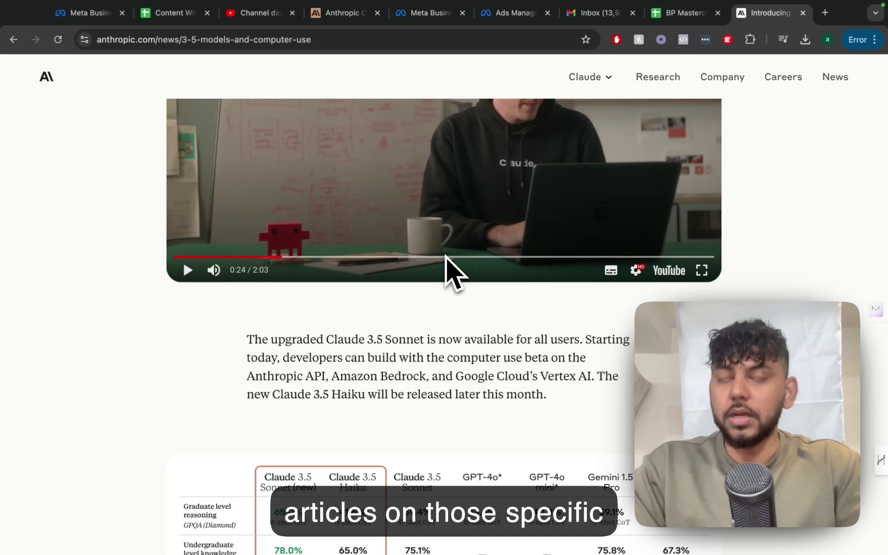
pyautogui.scroll(-10, 445, 255)
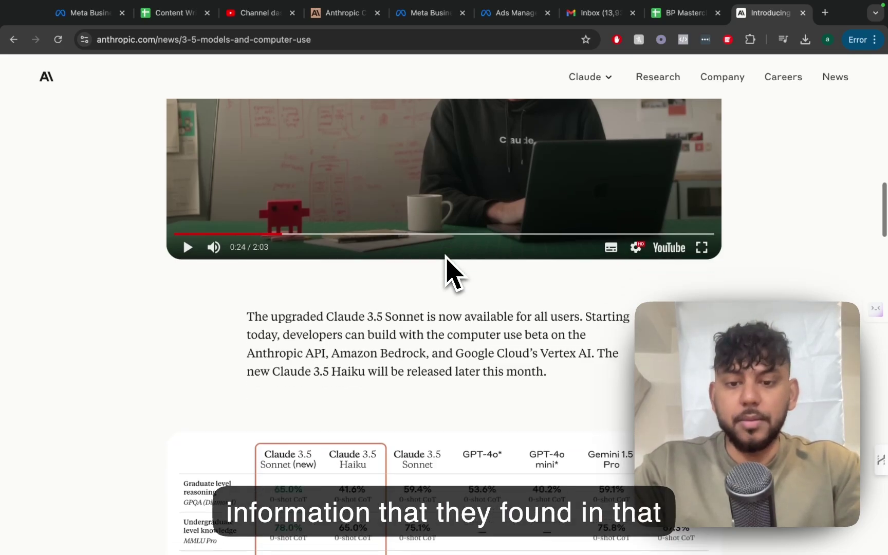
pyautogui.scroll(-7, 451, 273)
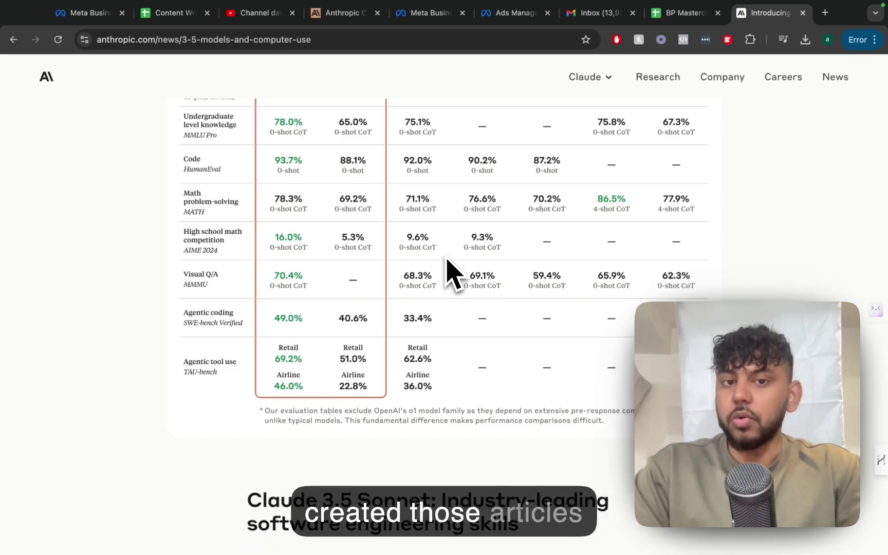
pyautogui.scroll(-18, 451, 272)
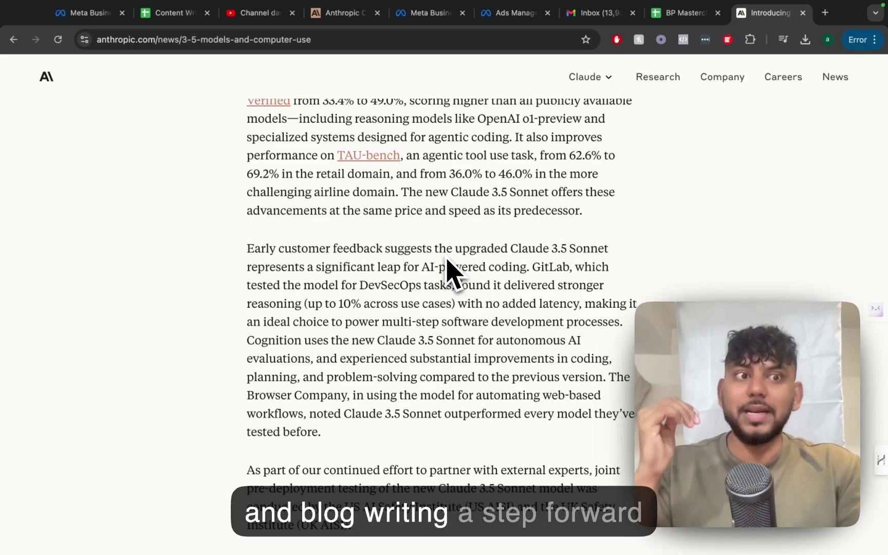
pyautogui.scroll(-9, 451, 273)
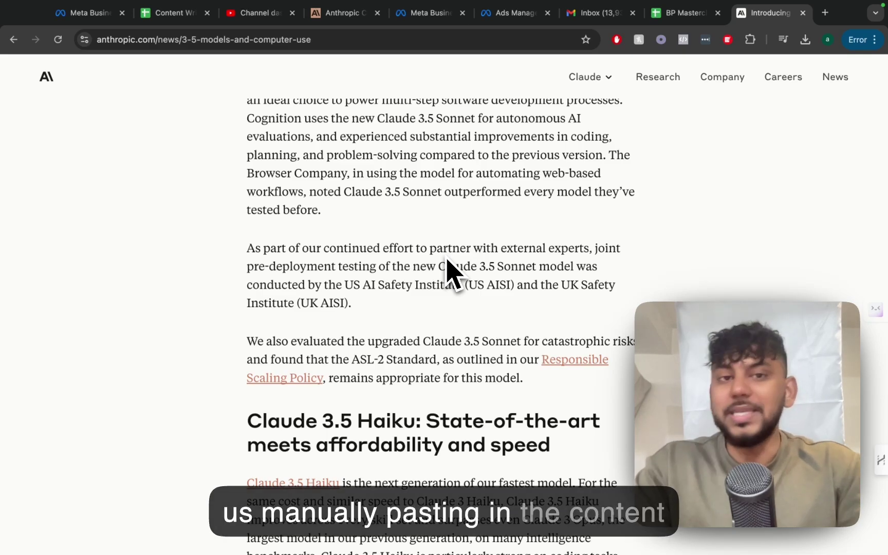
pyautogui.scroll(15, 453, 273)
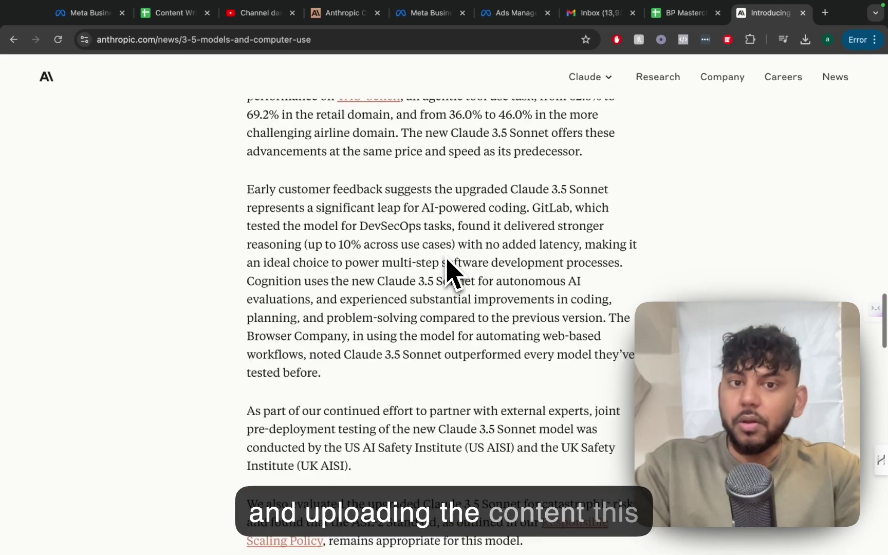
pyautogui.scroll(8, 446, 260)
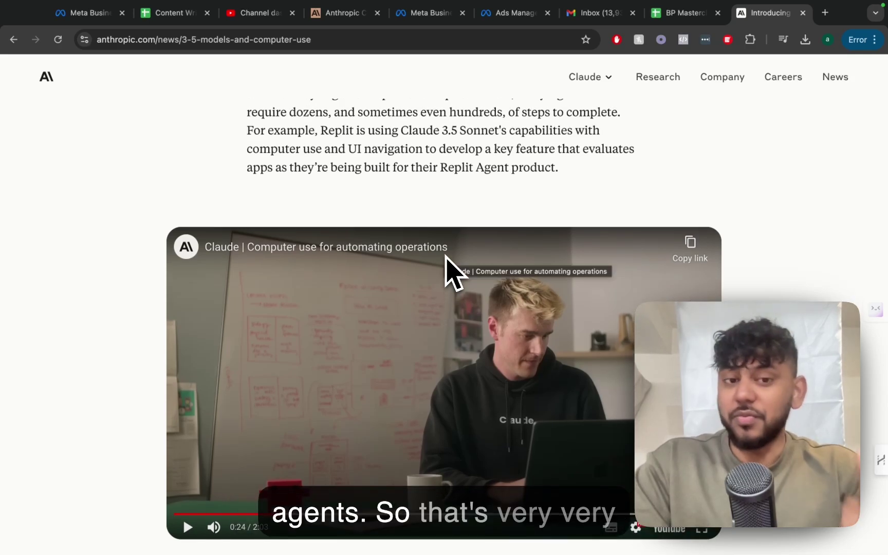
pyautogui.scroll(10, 447, 267)
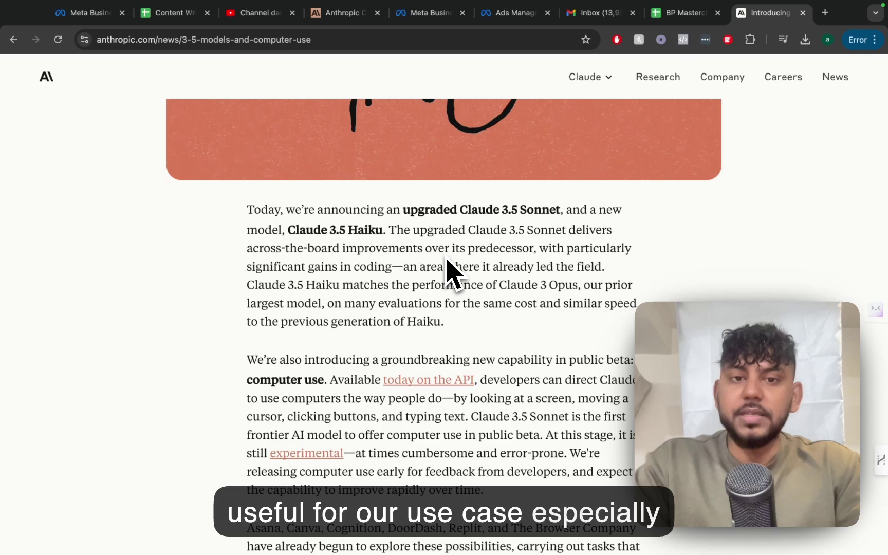
pyautogui.scroll(5, 446, 272)
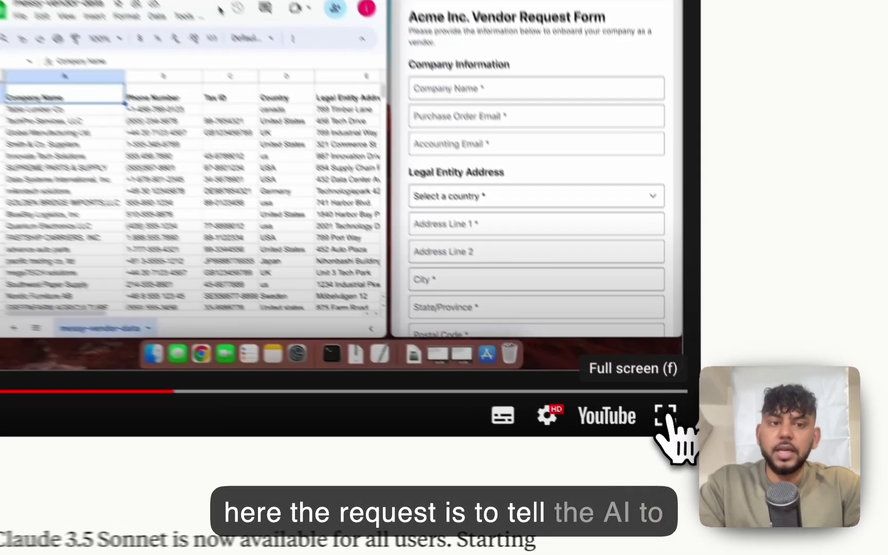
pyautogui.click(699, 461)
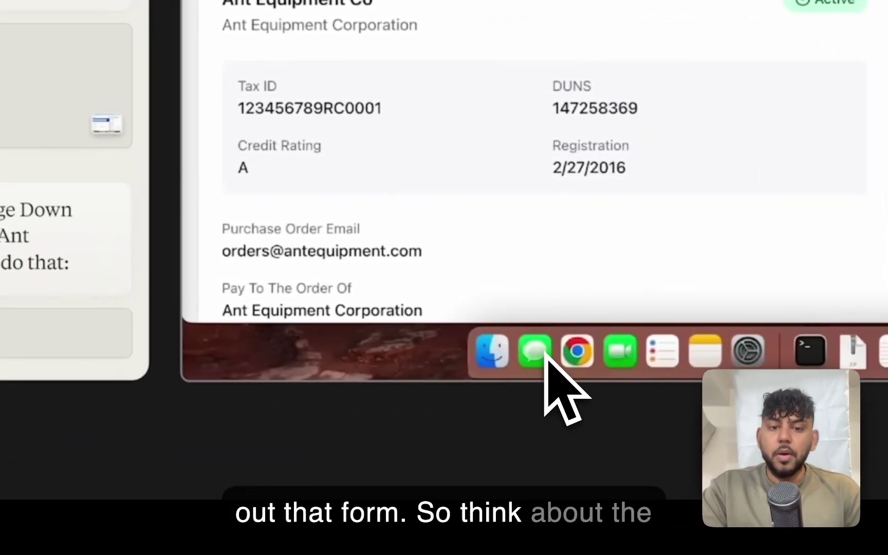
# - Follow the demo as 'Ant Equipment Co' and the vendor's e-mail are filled into the form
pyautogui.press('pagedown')
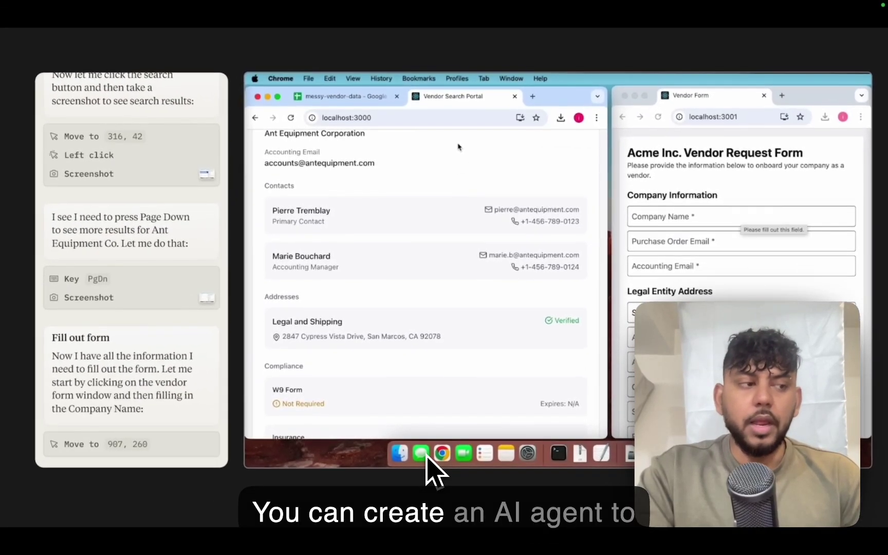
pyautogui.click(740, 216)
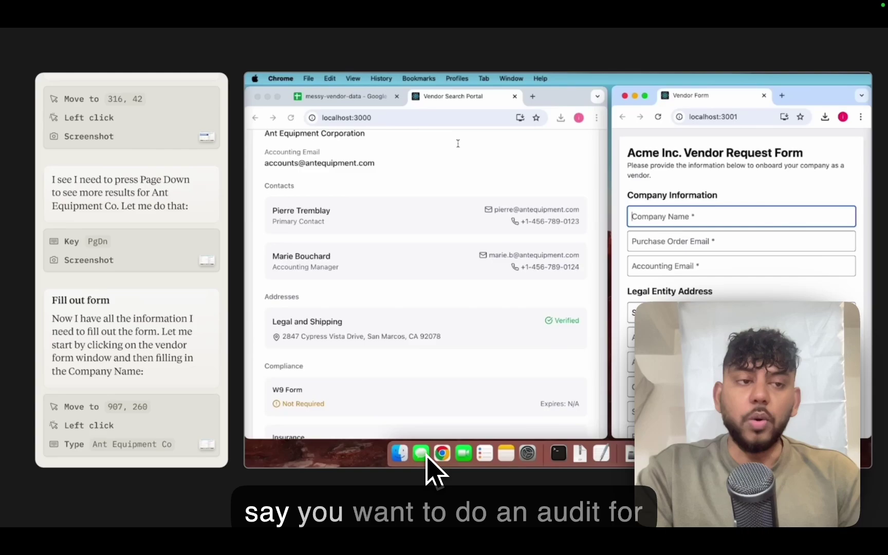
pyautogui.write('Ant Equipment Co')
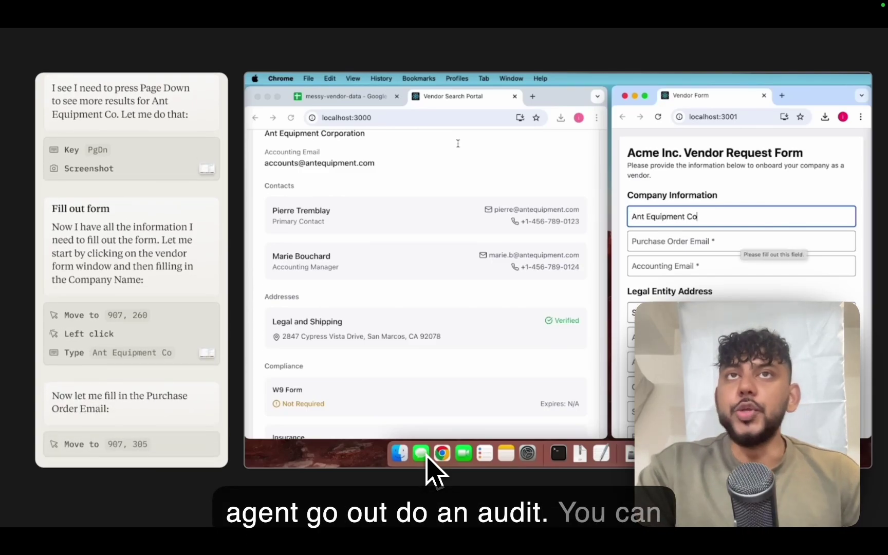
pyautogui.click(741, 240)
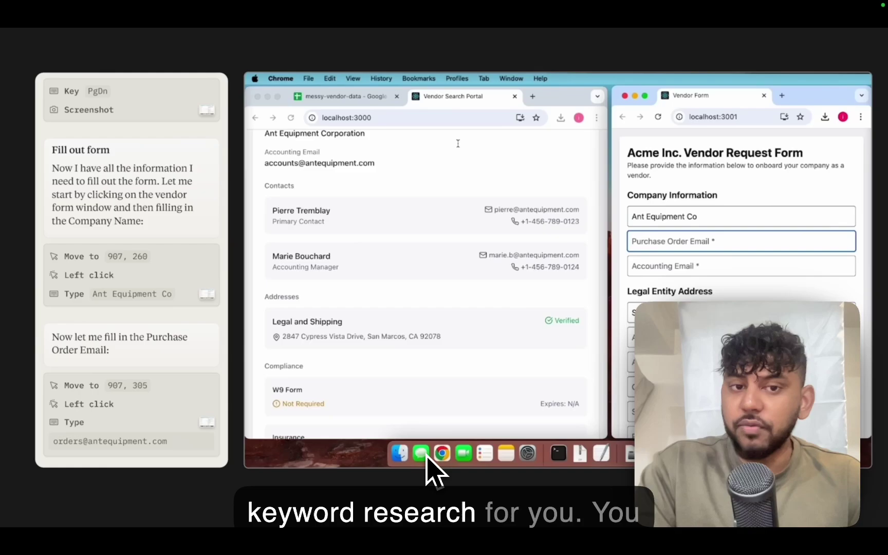
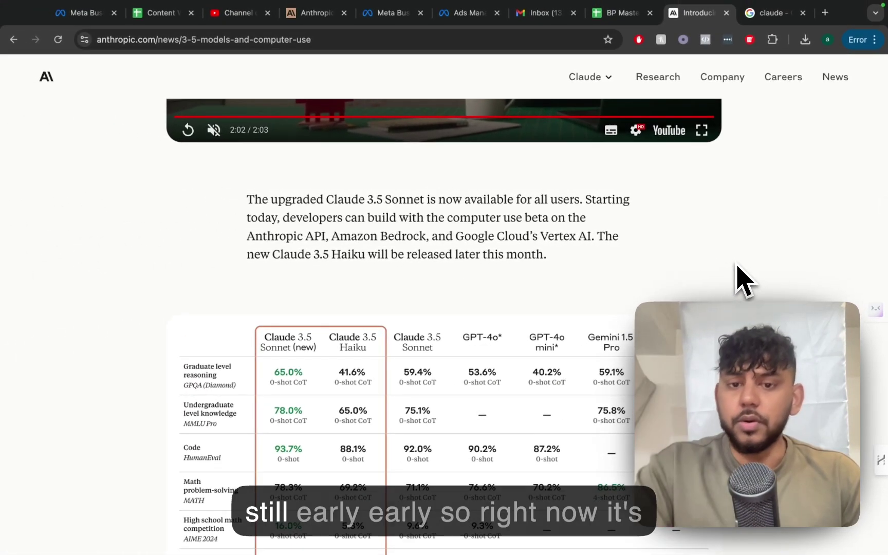
# - Scroll back to the top and select, then deselect, the 'Introducing computer use' headline
pyautogui.scroll(-8, 740, 280)
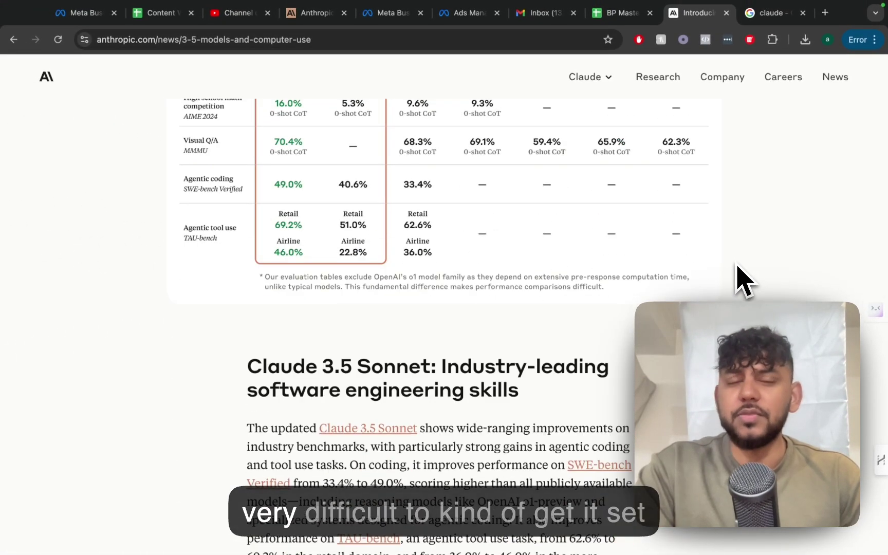
pyautogui.scroll(12, 740, 280)
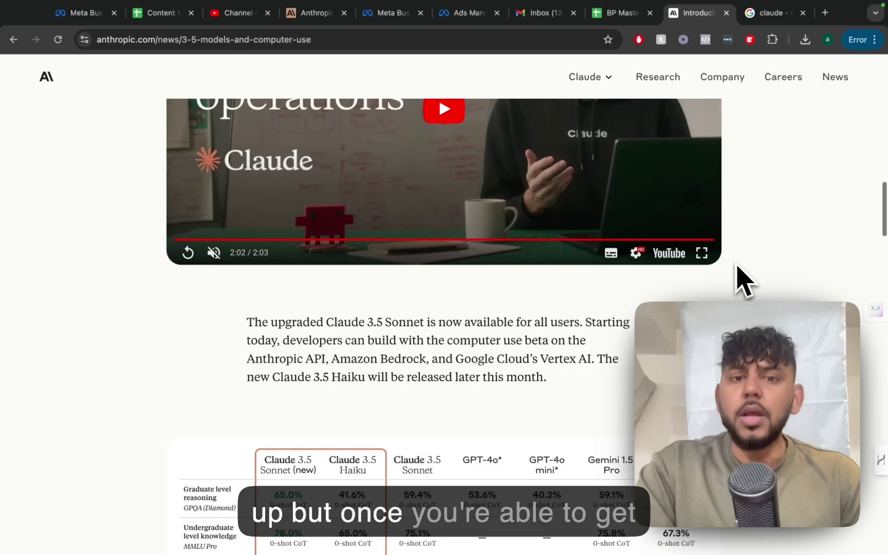
pyautogui.scroll(3, 740, 281)
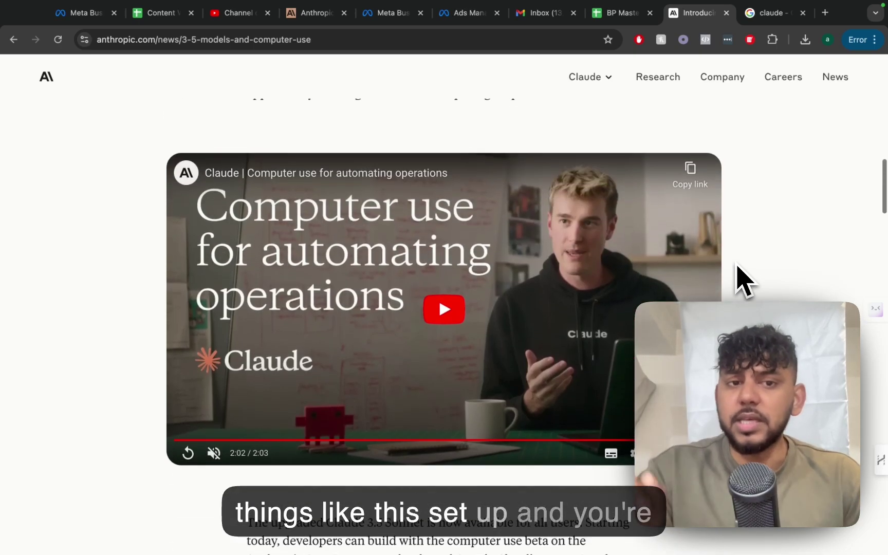
pyautogui.scroll(7, 741, 281)
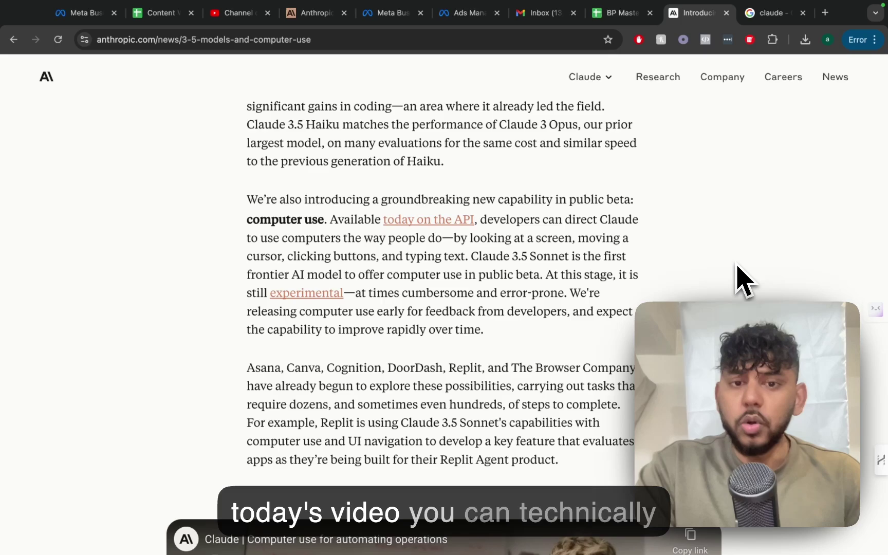
pyautogui.scroll(7, 741, 280)
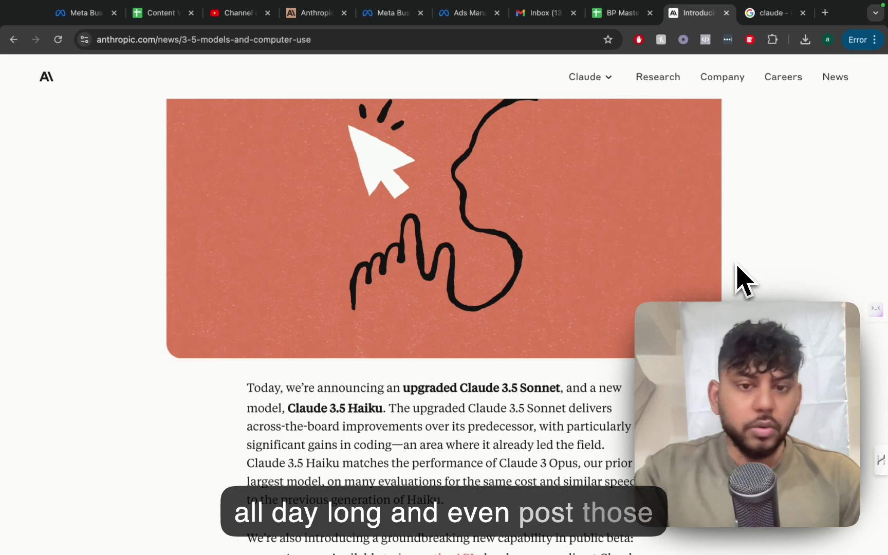
pyautogui.scroll(5, 740, 281)
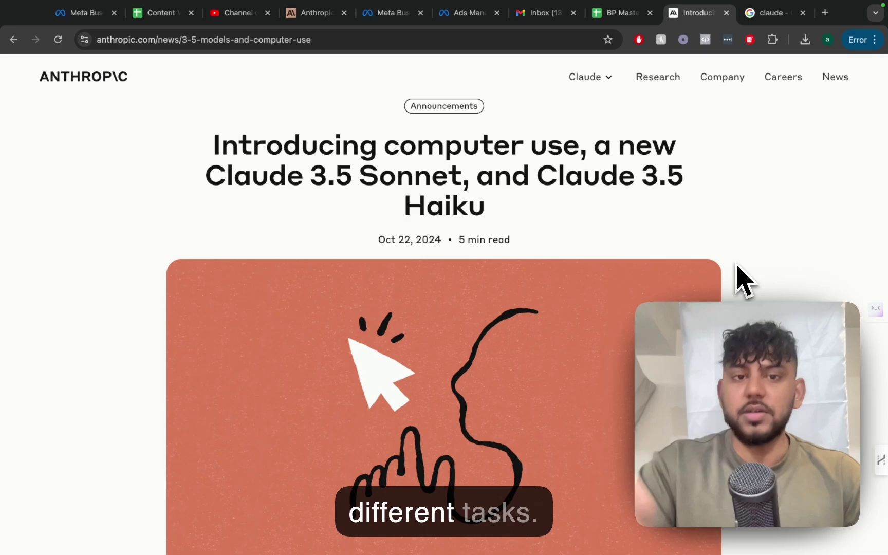
pyautogui.tripleClick(239, 142)
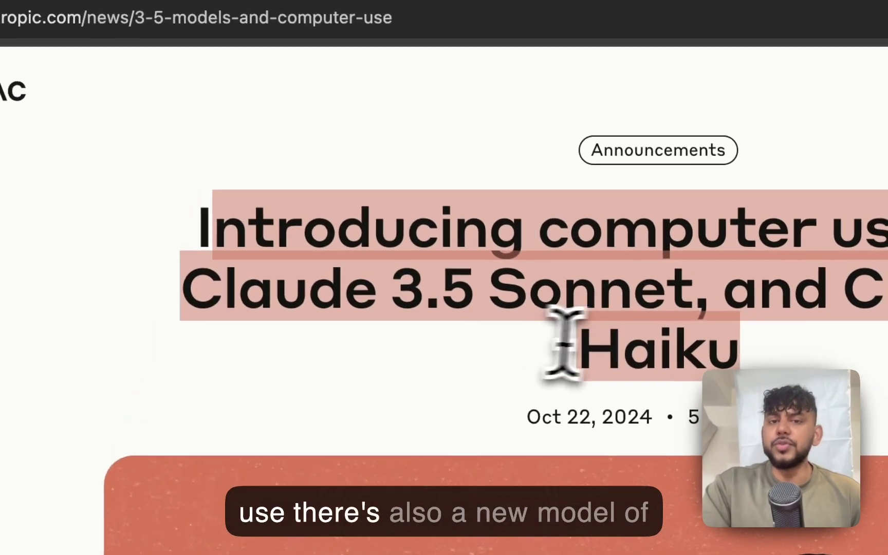
pyautogui.click(464, 170)
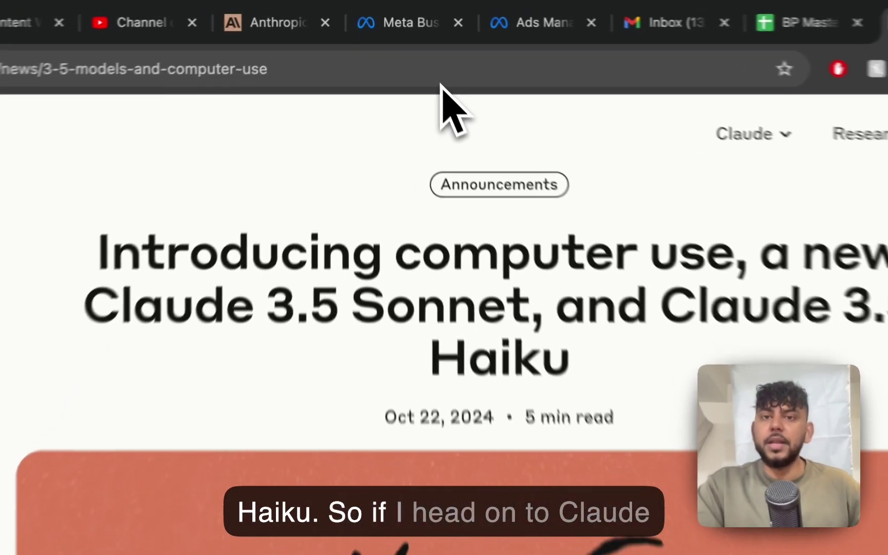
# - Go to claude.ai from the address bar
pyautogui.click(441, 82)
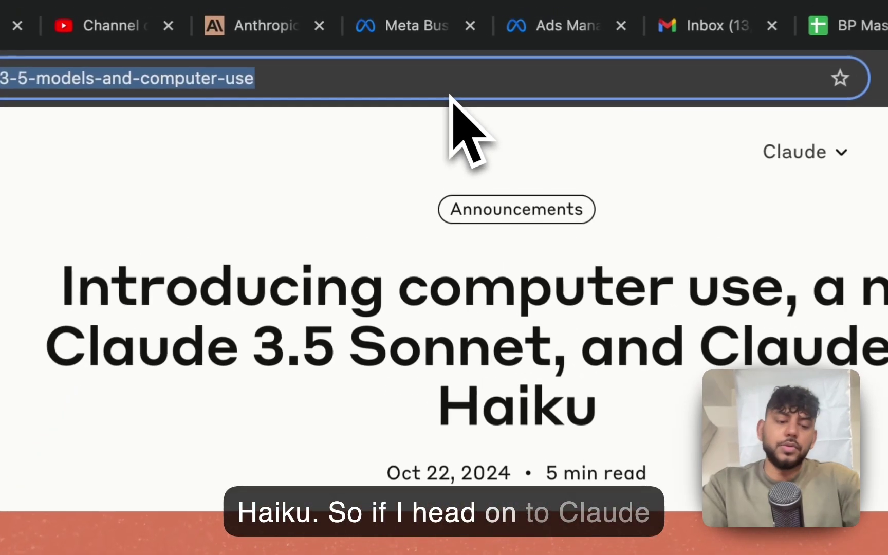
pyautogui.write('claude.ai')
pyautogui.press('Return')
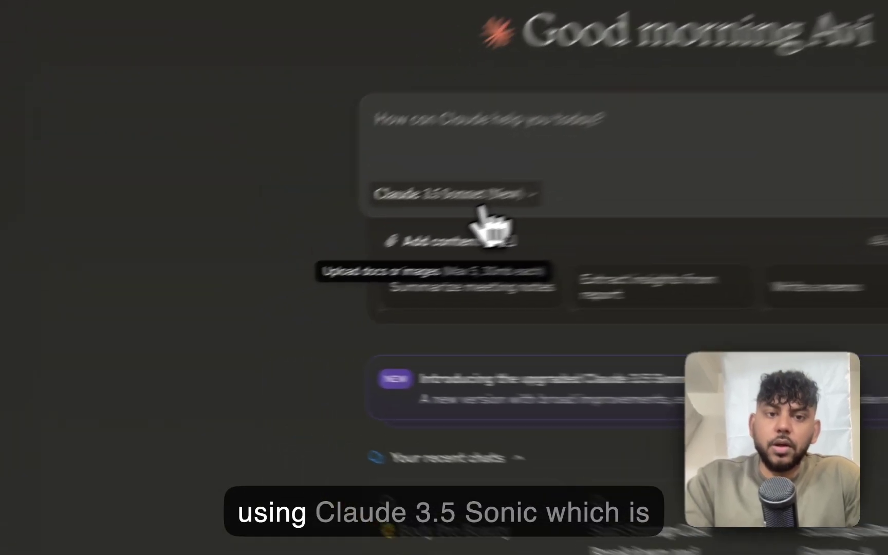
# - Check the model picker, keeping Claude 3.5 Sonnet (New), and open the account menu
pyautogui.click(330, 254)
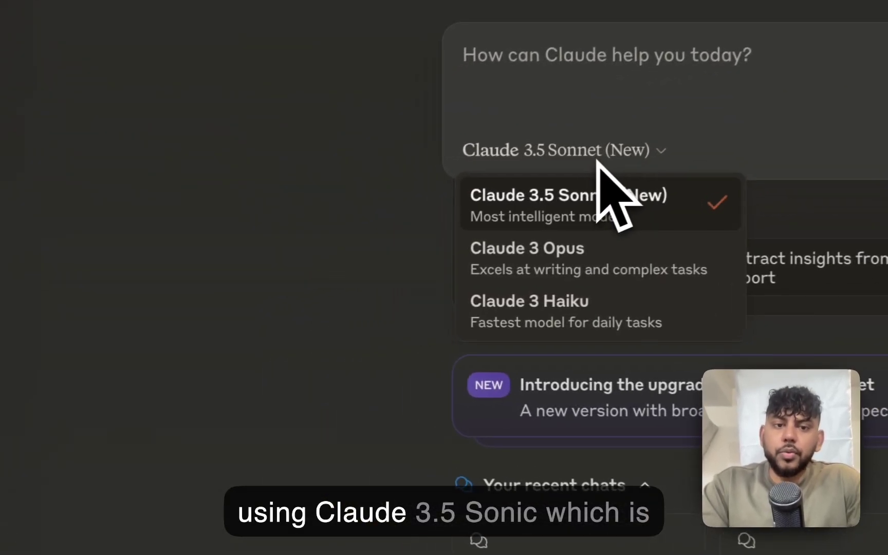
pyautogui.click(428, 174)
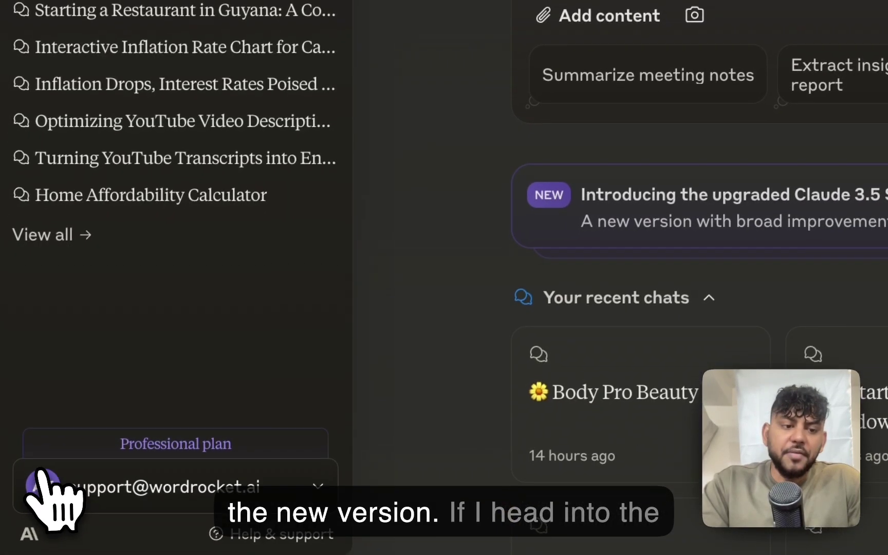
pyautogui.click(51, 495)
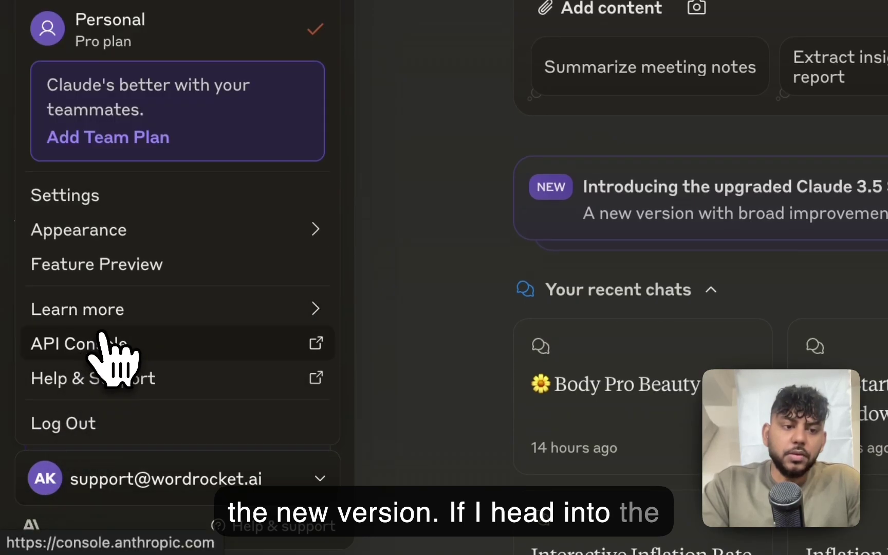
# - Open the API Console Workbench and review its Model settings list, keeping claude-3-sonnet-20240229
pyautogui.click(102, 337)
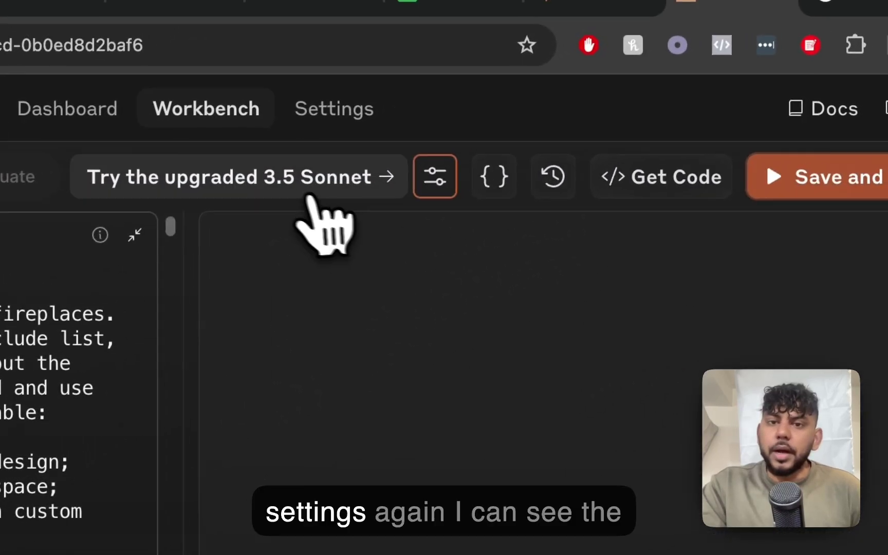
pyautogui.click(521, 121)
pyautogui.click(599, 293)
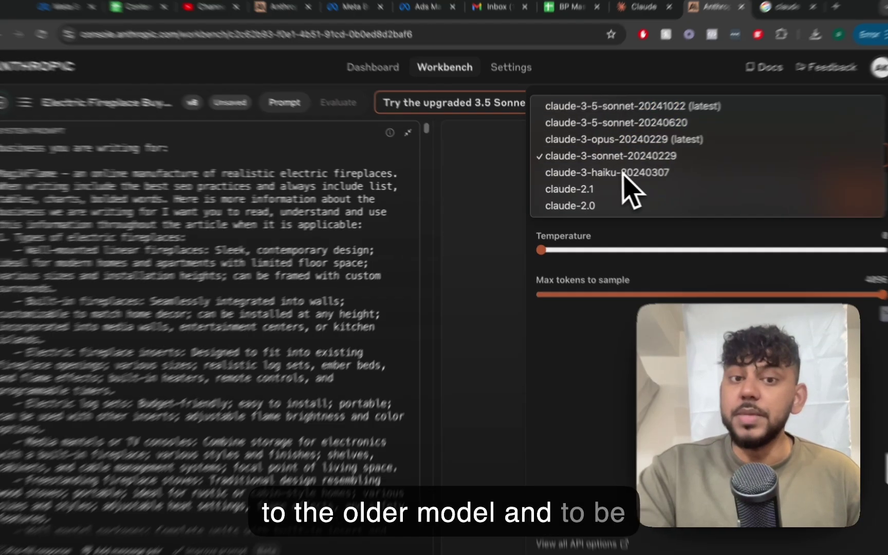
pyautogui.click(496, 298)
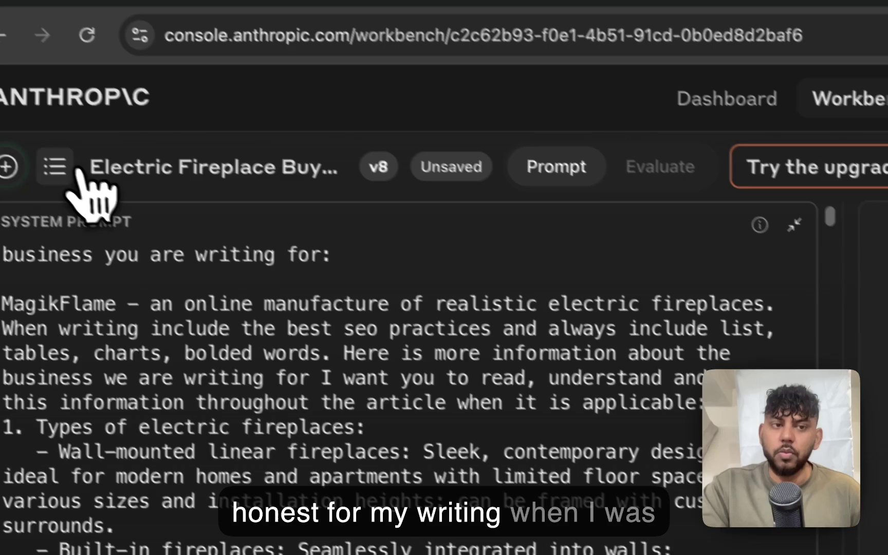
# - Glance at the saved prompts sidebar and recheck the model list, leaving claude-3-sonnet-20240229 selected
pyautogui.click(72, 170)
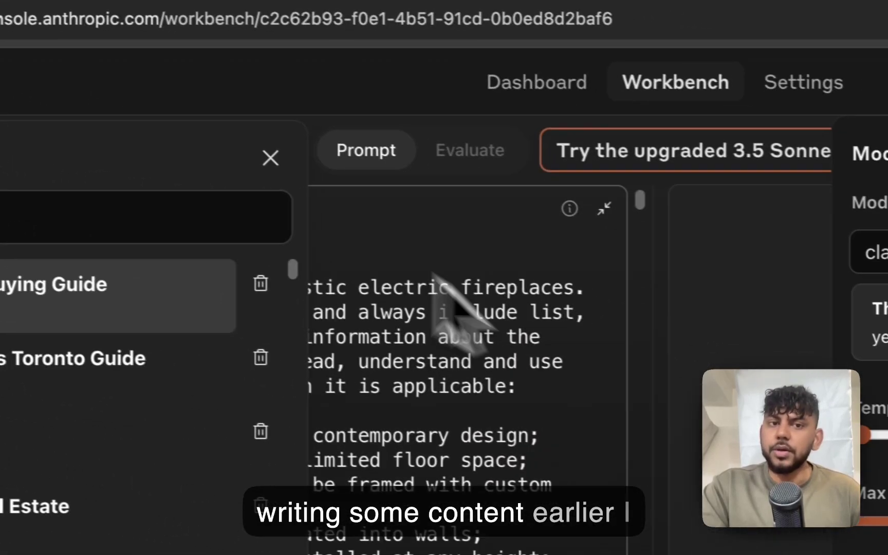
pyautogui.click(271, 158)
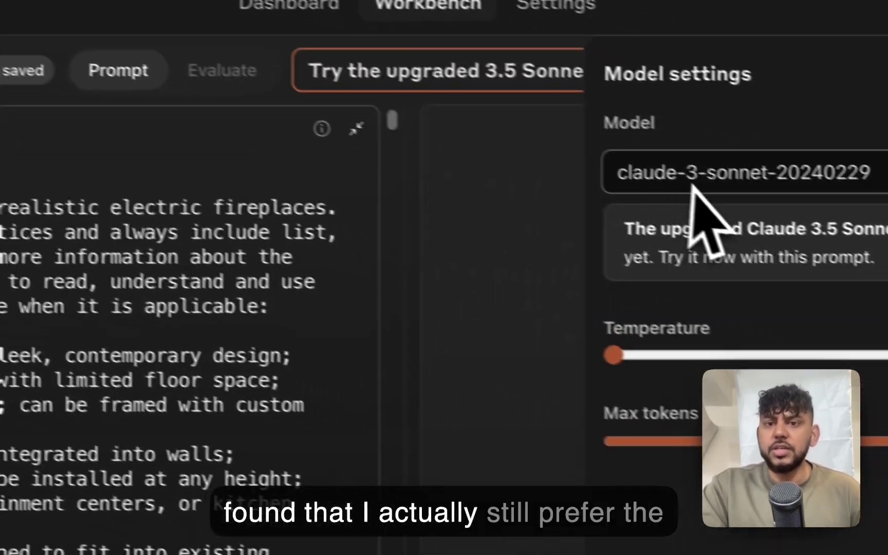
pyautogui.click(874, 253)
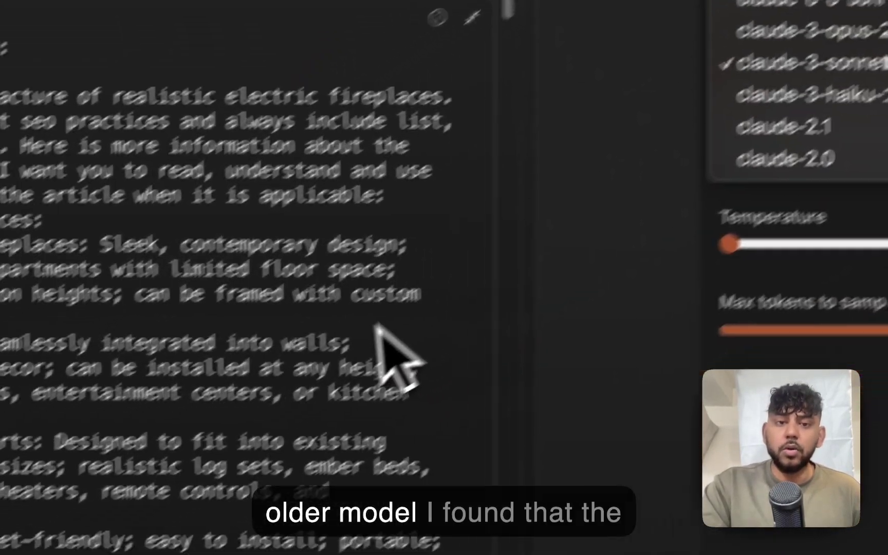
pyautogui.click(213, 432)
# - Scroll through the Electric Fireplace Buying Guide system prompt, then display the full Workbench model list
pyautogui.scroll(-20, 437, 288)
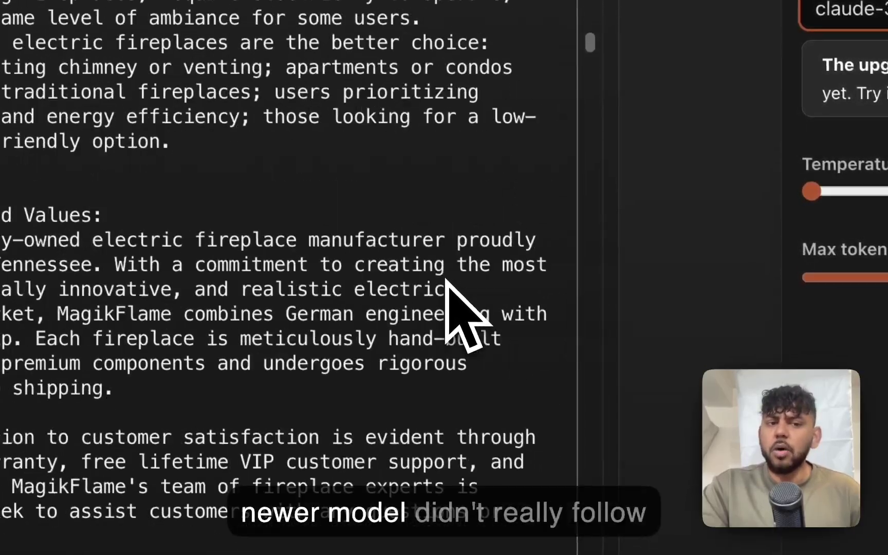
pyautogui.scroll(-5, 446, 283)
pyautogui.scroll(20, 446, 283)
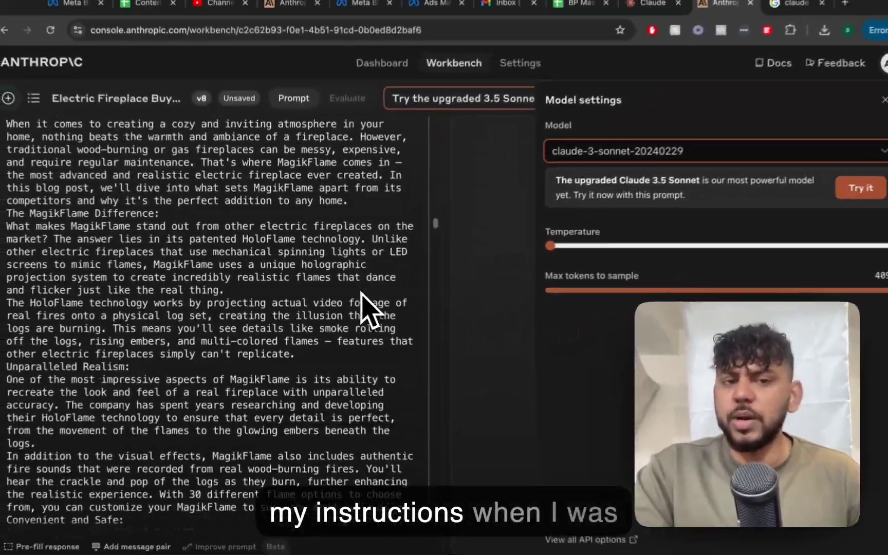
pyautogui.scroll(-10, 447, 282)
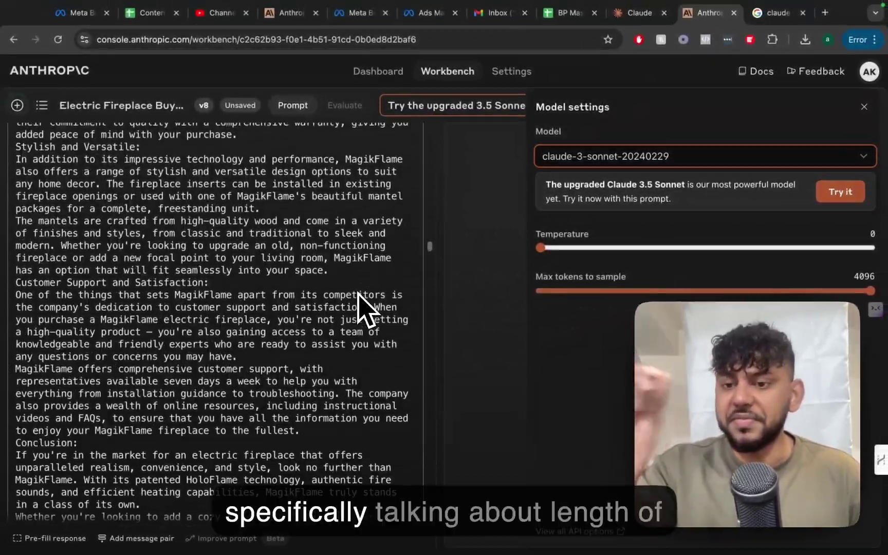
pyautogui.scroll(-1, 359, 296)
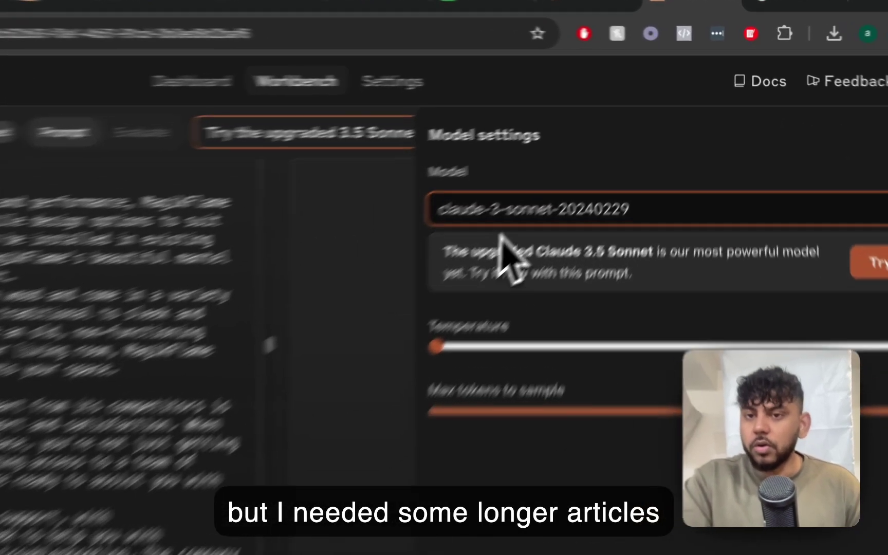
pyautogui.click(601, 162)
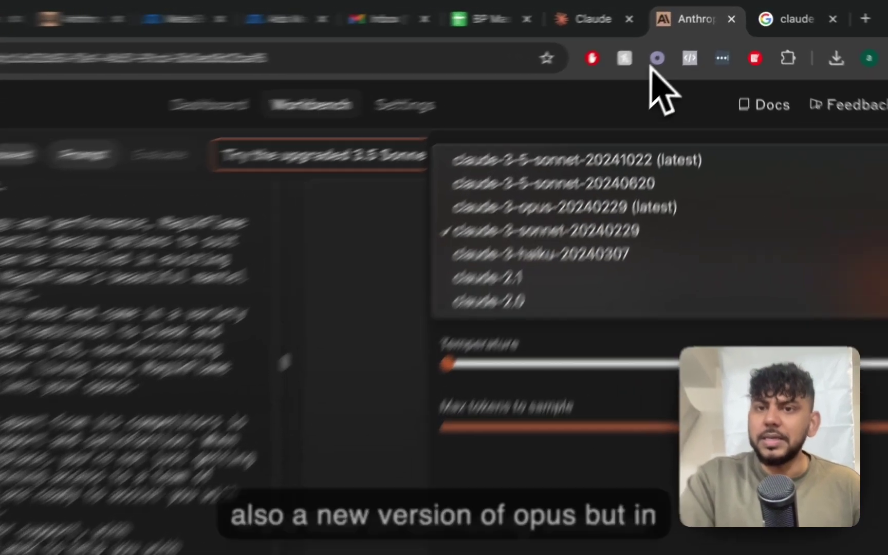
# - Close the model list and switch between the Claude.ai chat and the Console Workbench twice
pyautogui.click(640, 12)
pyautogui.click(640, 13)
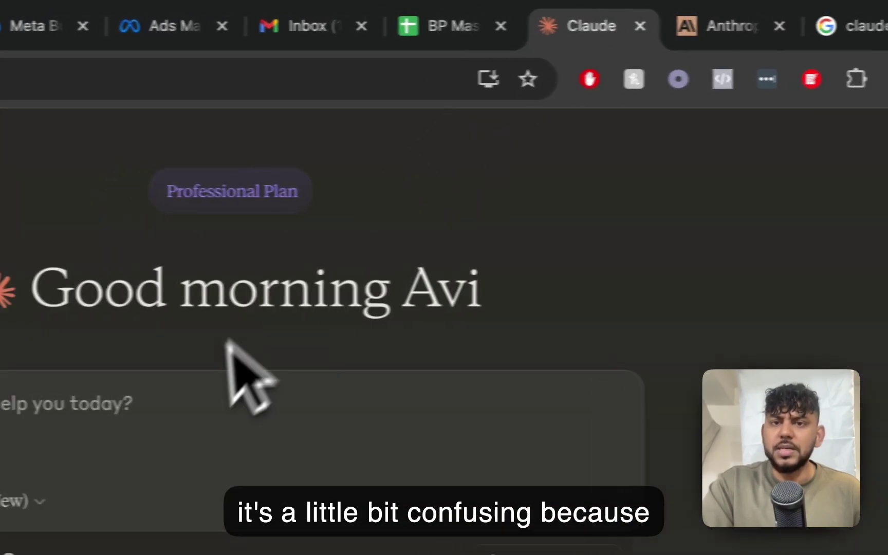
pyautogui.click(717, 26)
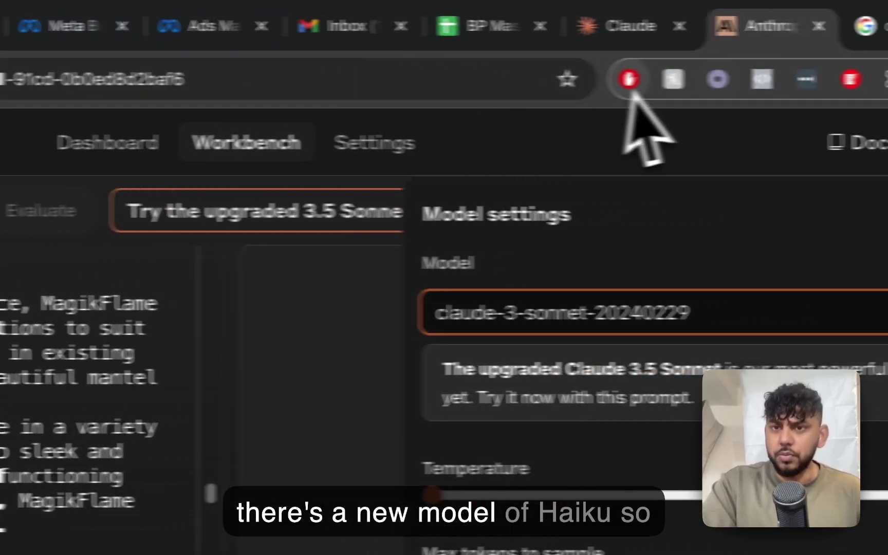
pyautogui.click(629, 28)
pyautogui.click(740, 36)
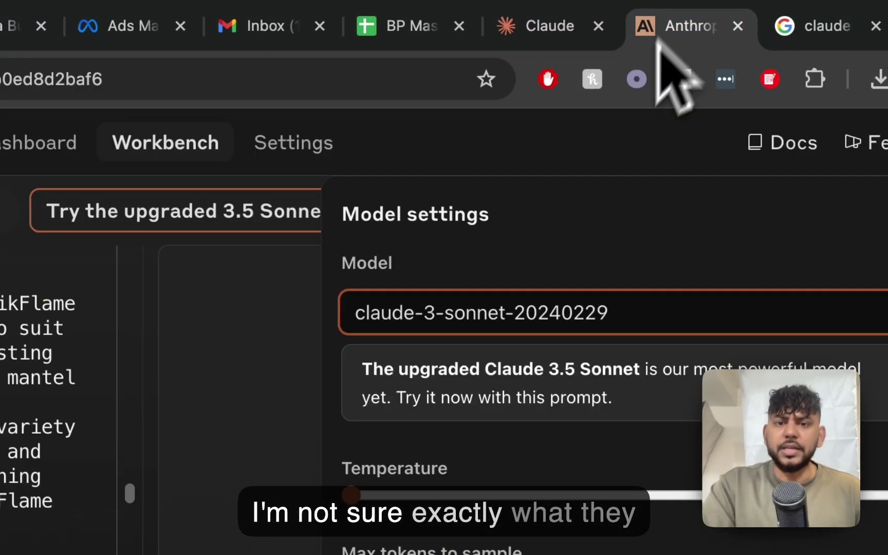
# - Recheck the model list, leaving claude-3-sonnet-20240229 unchanged, and close the Model settings panel
pyautogui.click(506, 316)
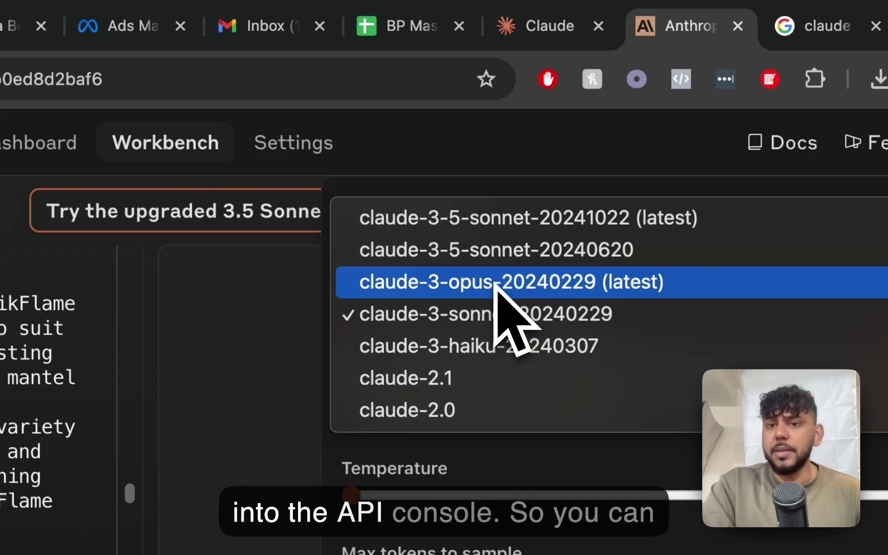
pyautogui.click(238, 317)
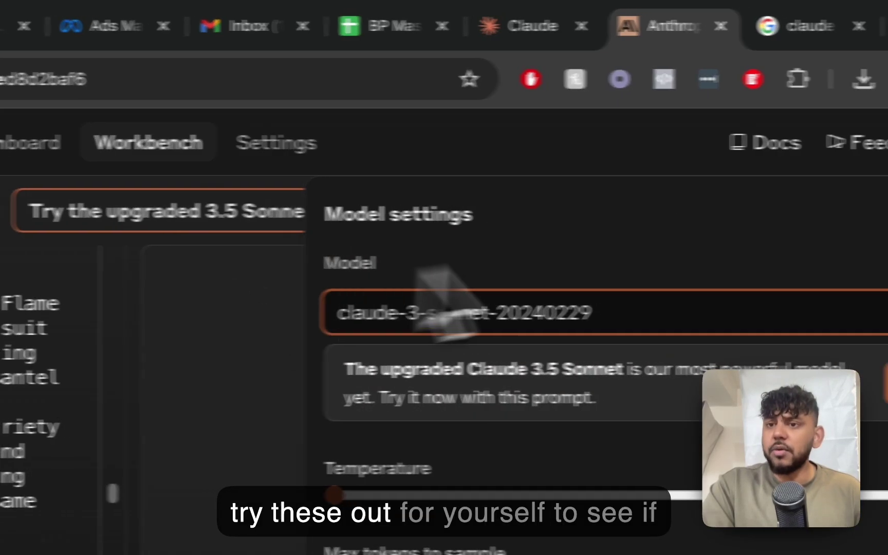
pyautogui.click(840, 213)
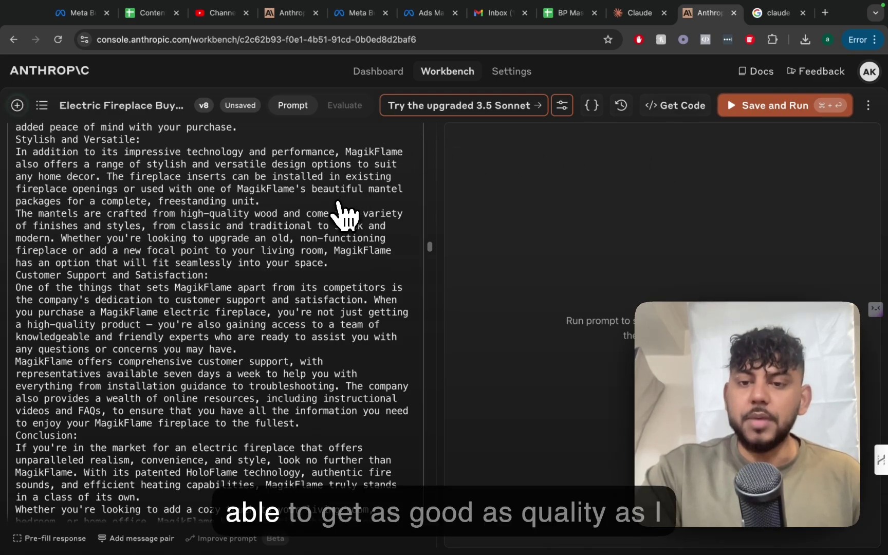
pyautogui.scroll(-5, 343, 213)
pyautogui.scroll(-10, 344, 213)
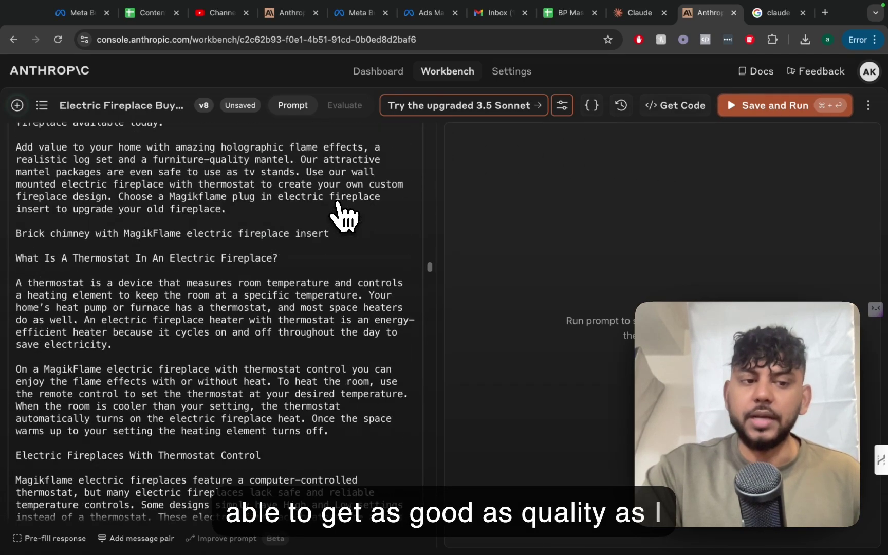